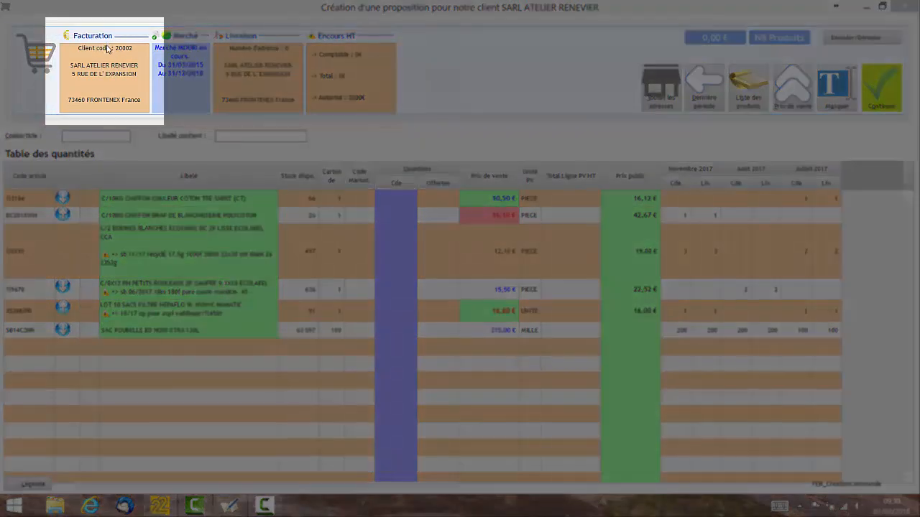
Consult the client's follow-up record from the billing block and again from the delivery block, closing it each time.
{"action": "left_click", "coordinate": [97, 84]}
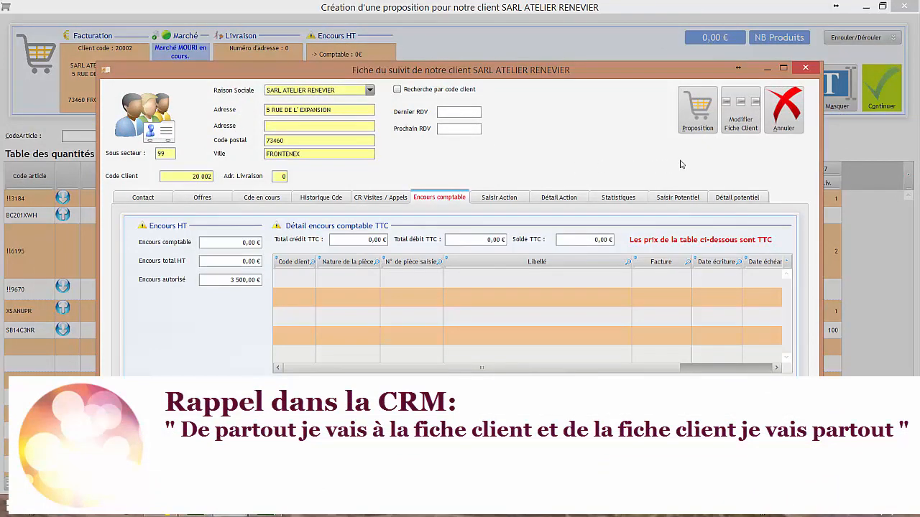
{"action": "left_click", "coordinate": [788, 109]}
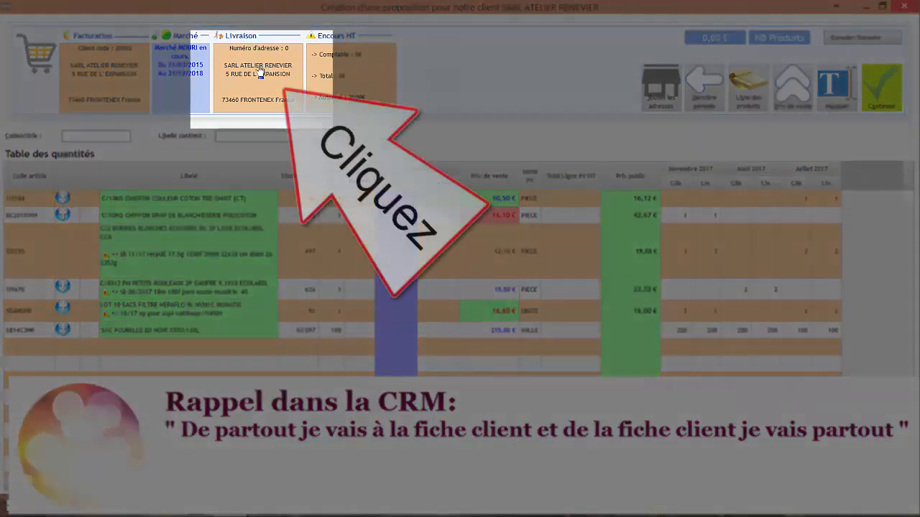
{"action": "left_click", "coordinate": [206, 89]}
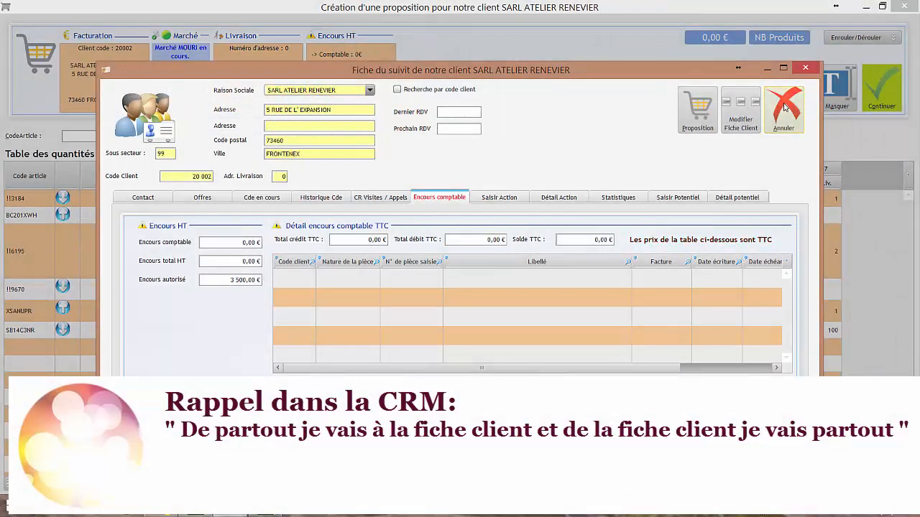
{"action": "left_click", "coordinate": [785, 107]}
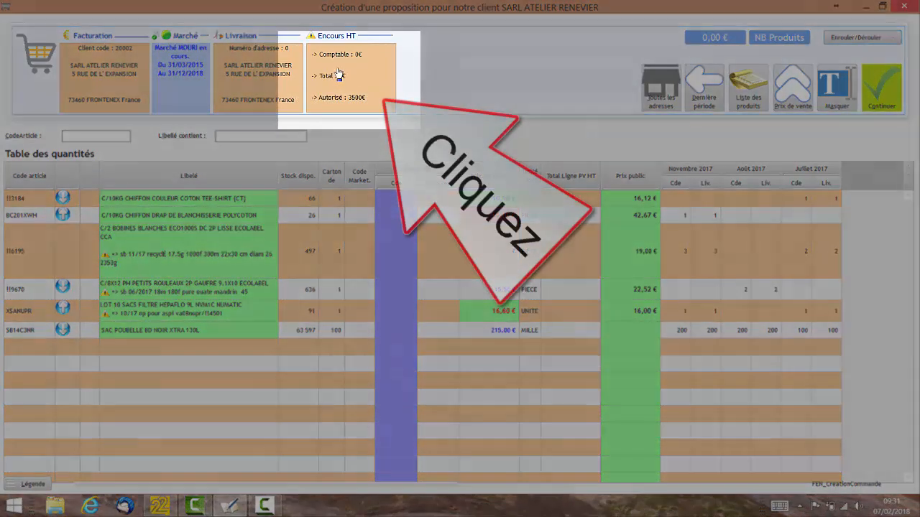
Consult the client's accounting balance details from the Encours HT block and close the client record.
{"action": "left_click", "coordinate": [339, 74]}
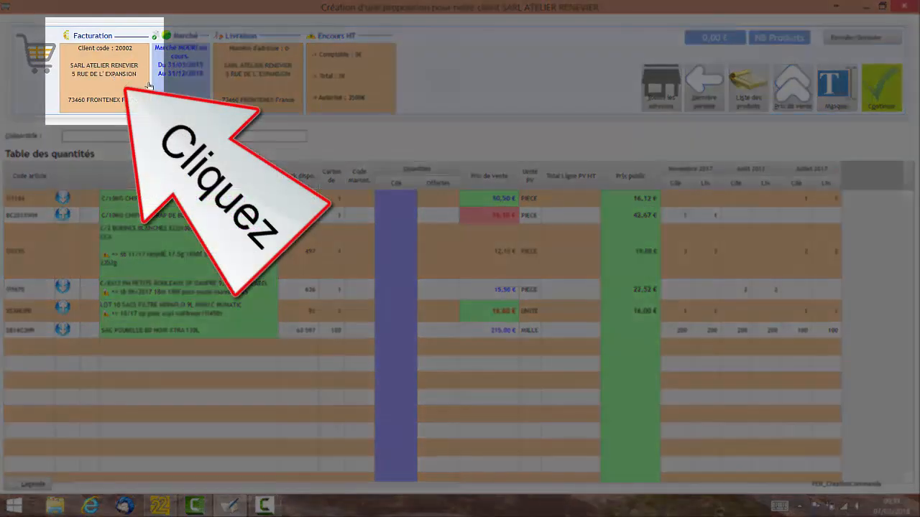
{"action": "left_click", "coordinate": [149, 85]}
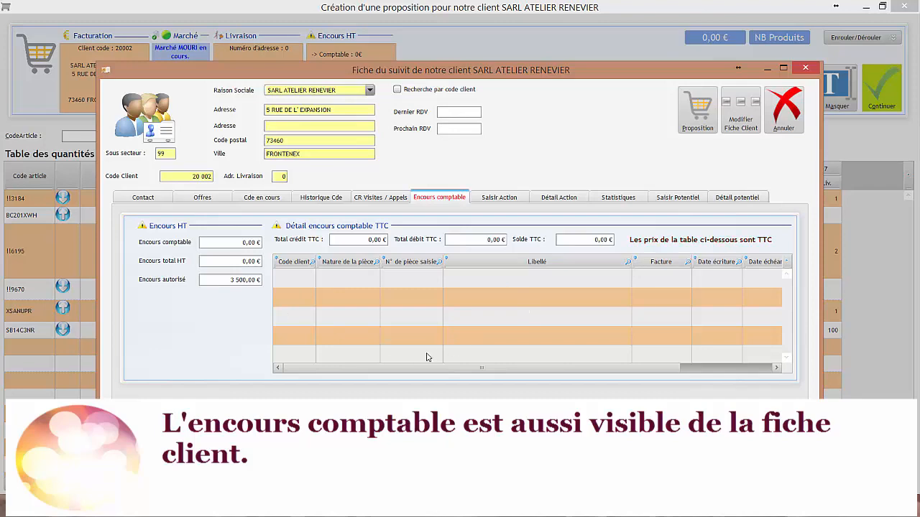
{"action": "left_click", "coordinate": [789, 116]}
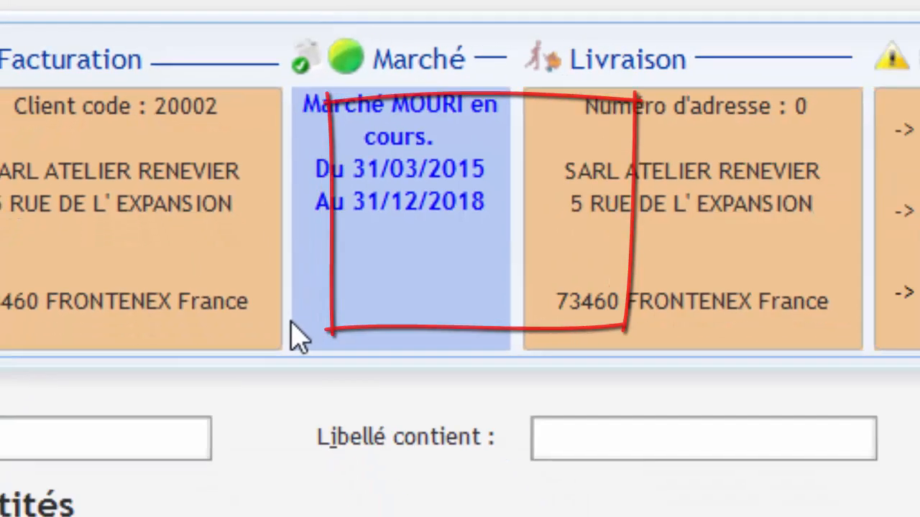
Review the products covered by the client's current market and close the list without adding any to the proposal.
{"action": "left_click", "coordinate": [384, 194]}
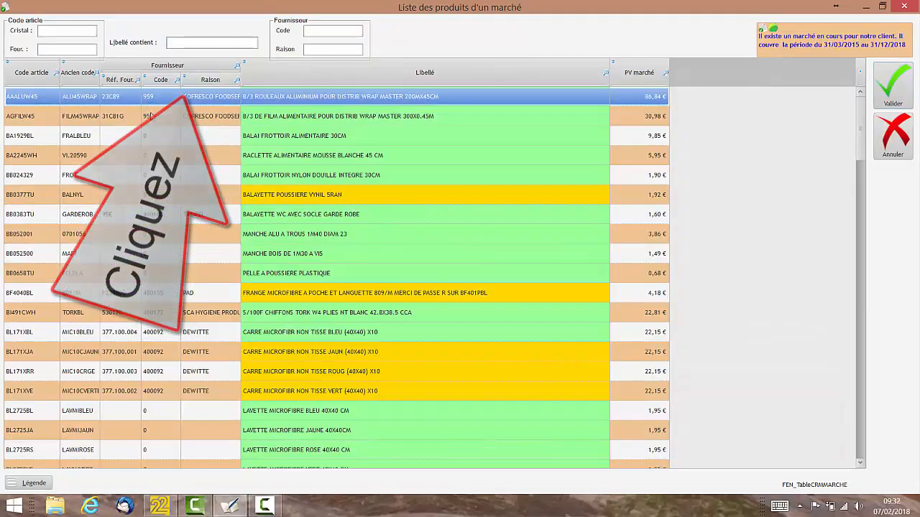
{"action": "left_click", "coordinate": [150, 117]}
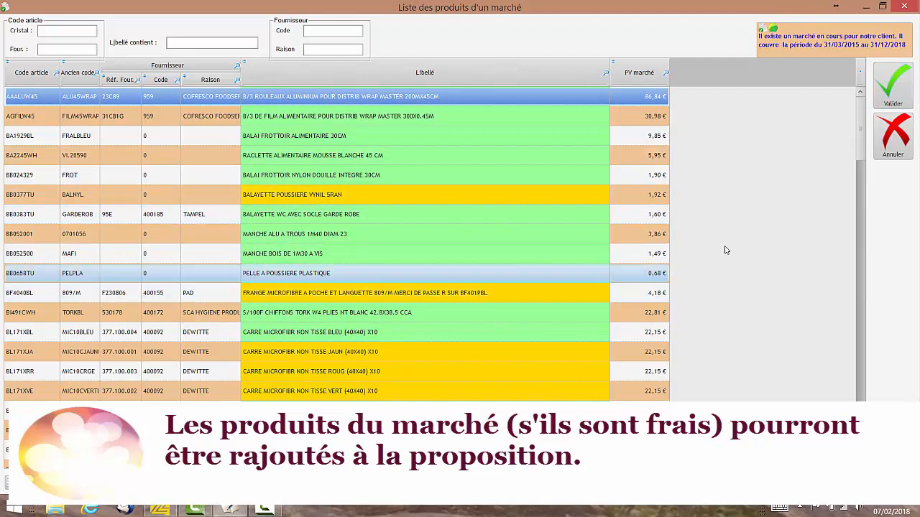
{"action": "left_click", "coordinate": [888, 146]}
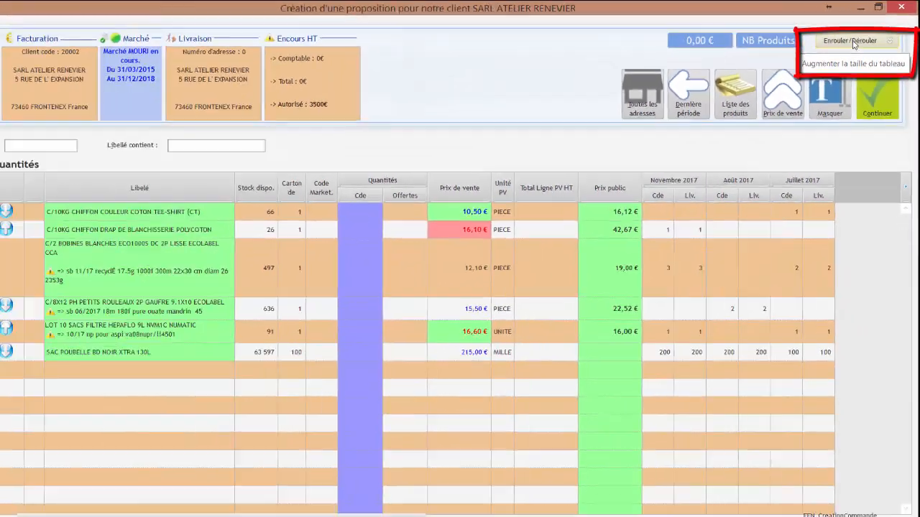
Enlarge the quantities table by rolling up the client header area, and unroll the header again.
{"action": "left_click", "coordinate": [715, 114]}
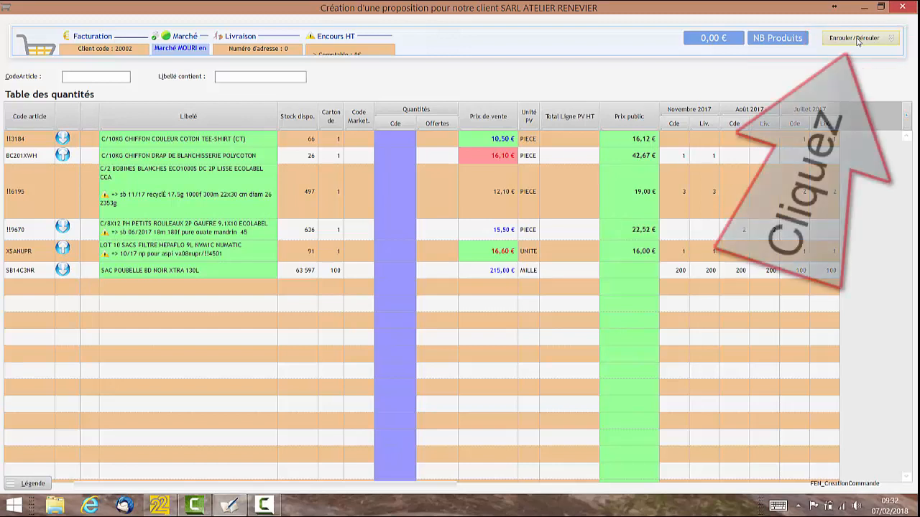
{"action": "left_click", "coordinate": [856, 40]}
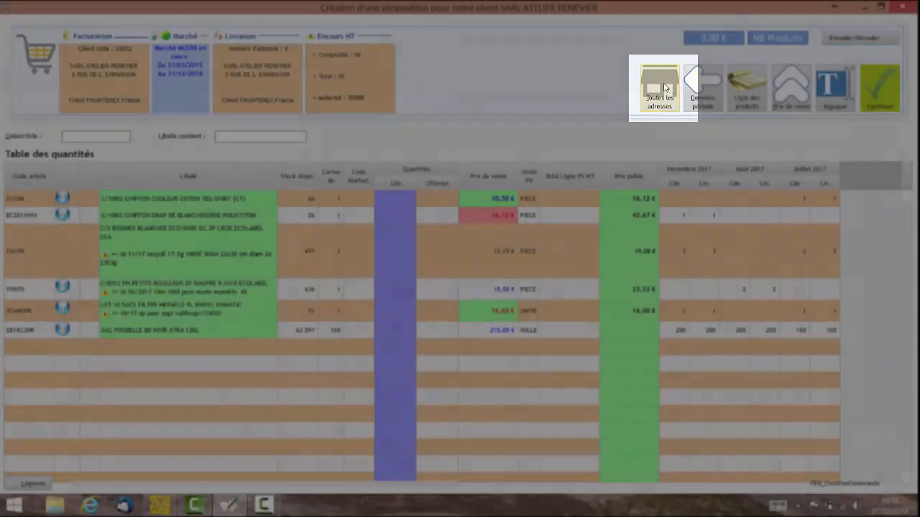
Review the products ordered for all the client's delivery addresses and cancel without adding any to the proposal.
{"action": "left_click", "coordinate": [656, 107]}
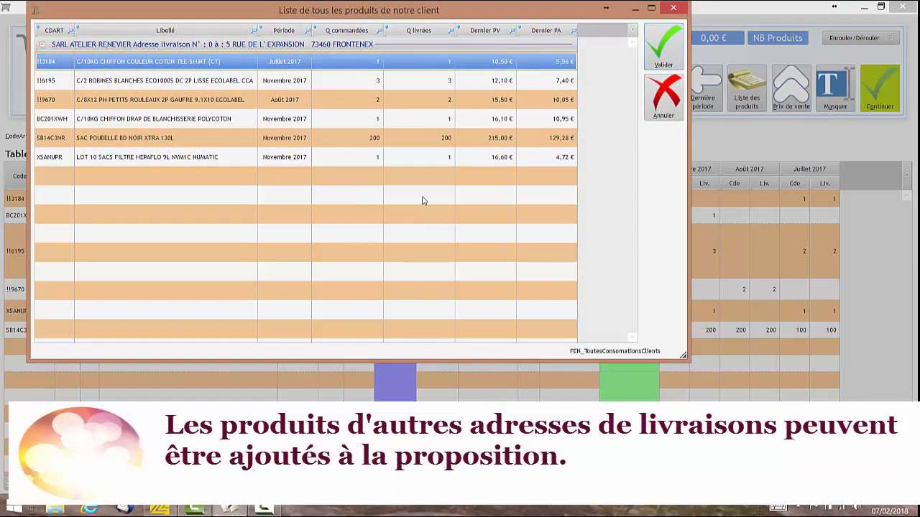
{"action": "left_click", "coordinate": [665, 107]}
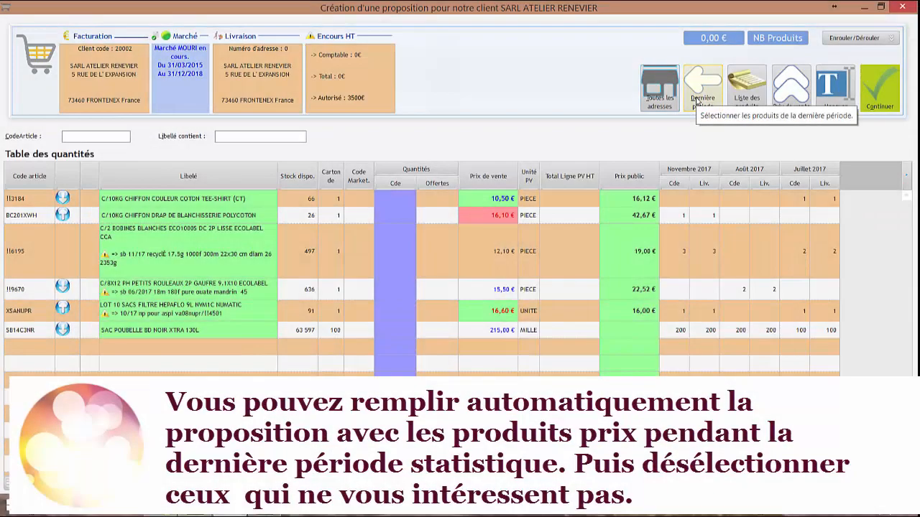
Review the list of articles with their depot stock and cancel without selecting any product.
{"action": "left_click", "coordinate": [698, 102]}
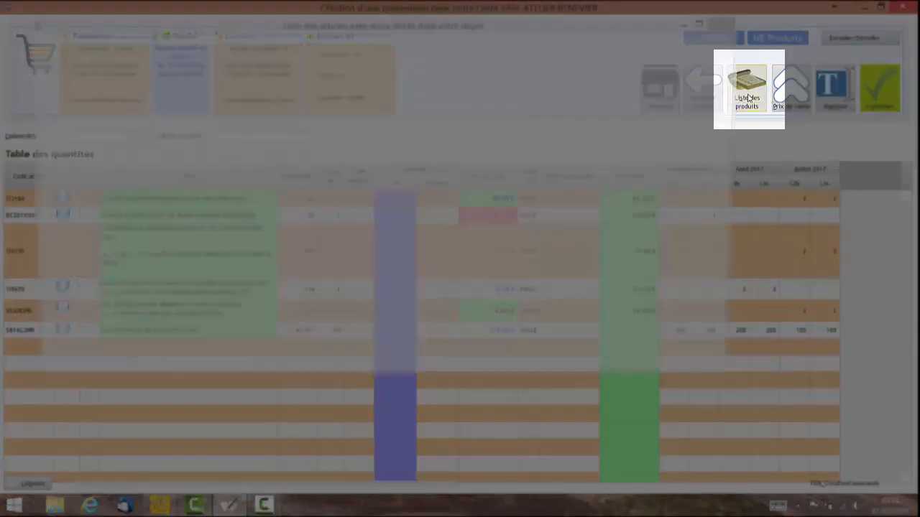
{"action": "left_click", "coordinate": [747, 97]}
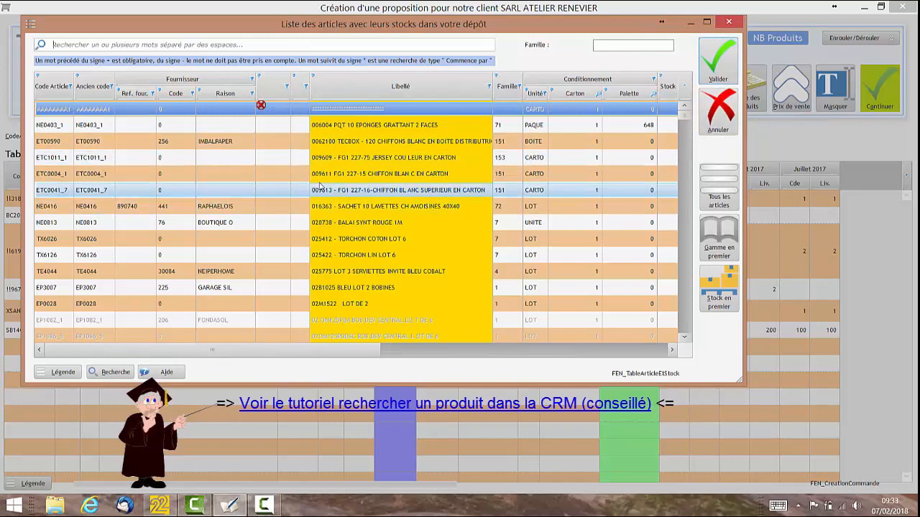
{"action": "left_click", "coordinate": [718, 114]}
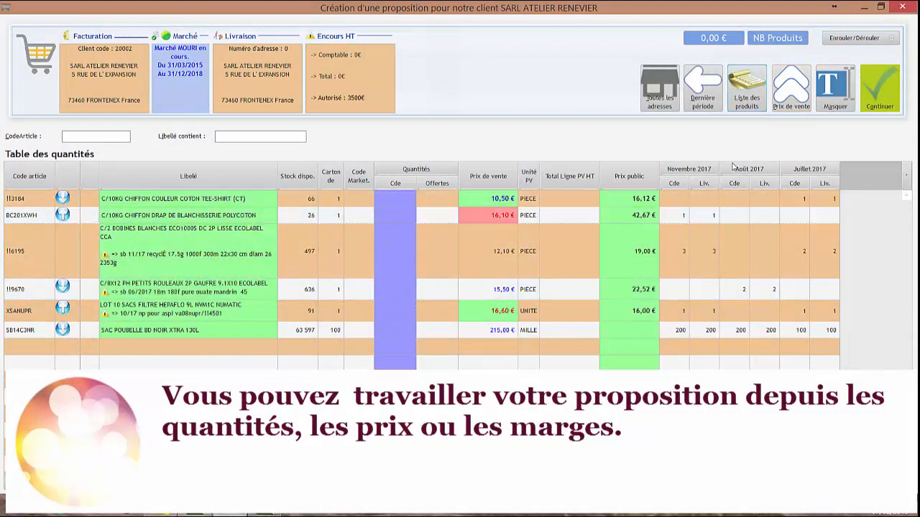
Switch the table to sale prices and back to quantities, and hide and redisplay the proposal total.
{"action": "left_click", "coordinate": [791, 97]}
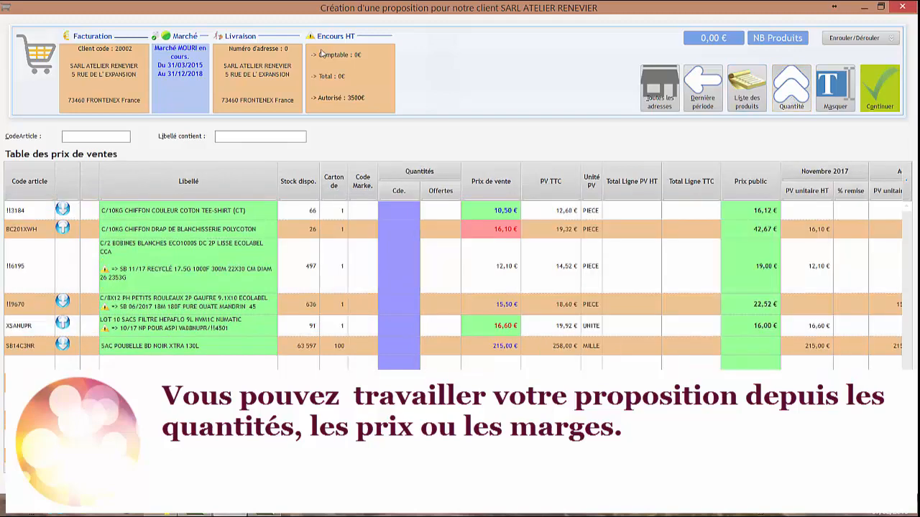
{"action": "left_click", "coordinate": [791, 94]}
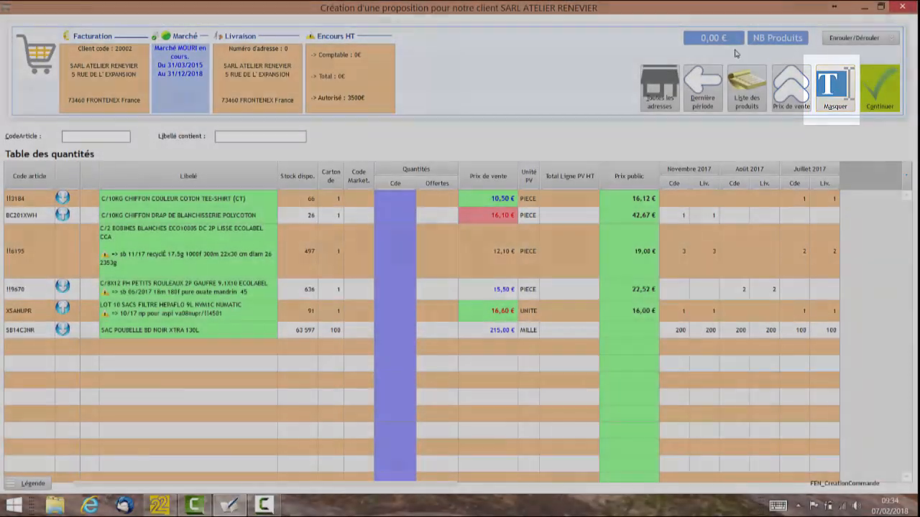
{"action": "left_click", "coordinate": [838, 86]}
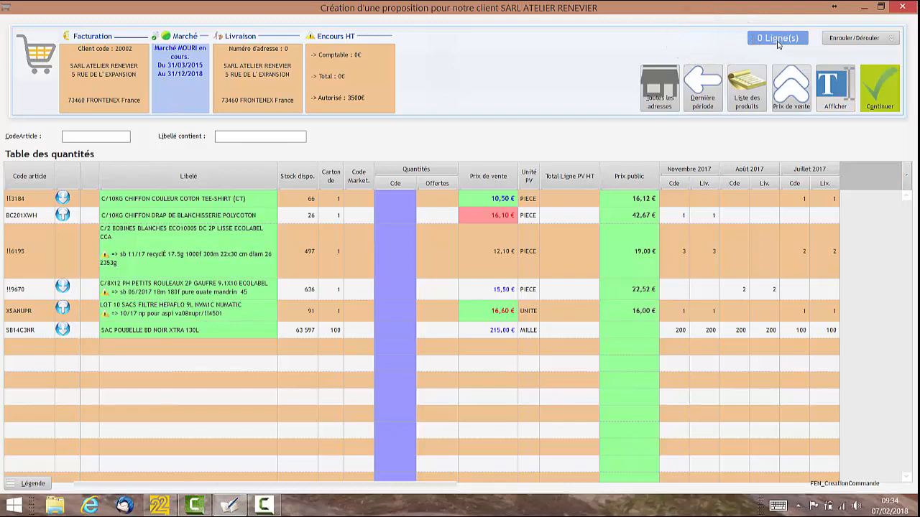
{"action": "left_click", "coordinate": [834, 89]}
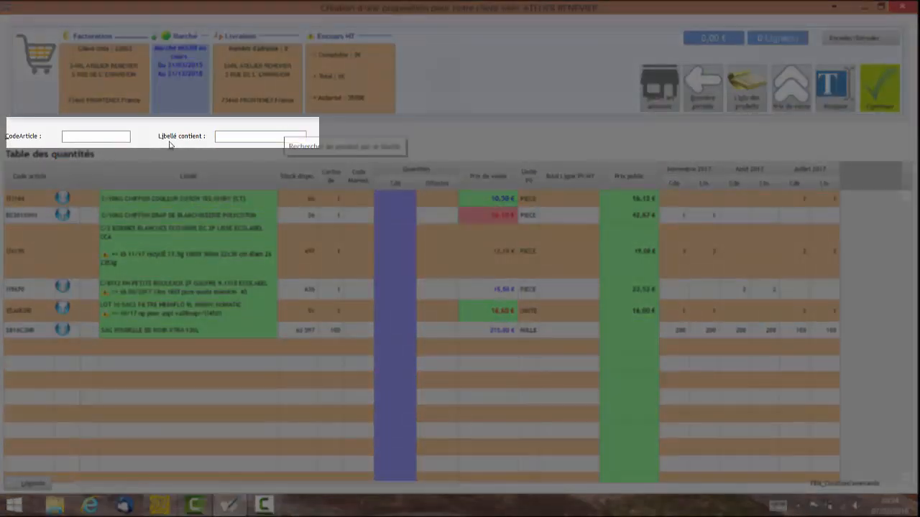
{"action": "left_click", "coordinate": [247, 134]}
{"action": "left_click", "coordinate": [107, 136]}
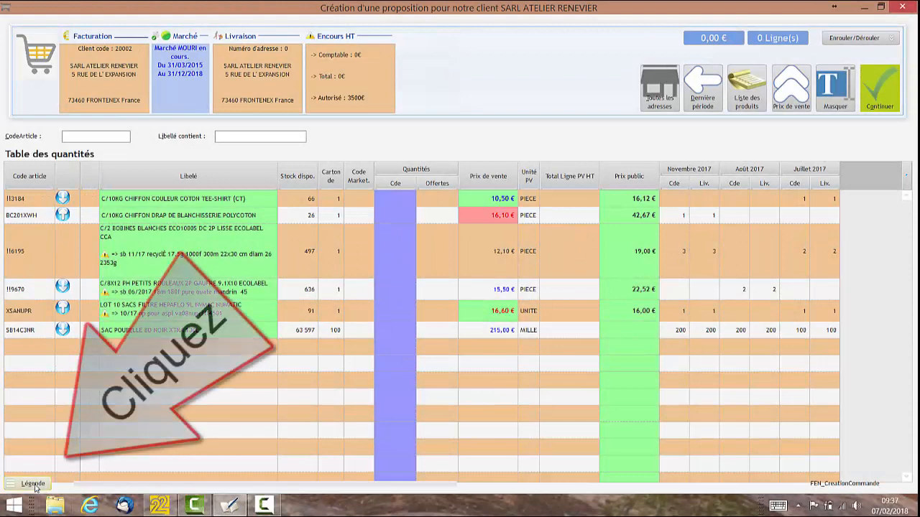
Consult the legend of icons and background colours through to its last entries and close it.
{"action": "left_click", "coordinate": [33, 486]}
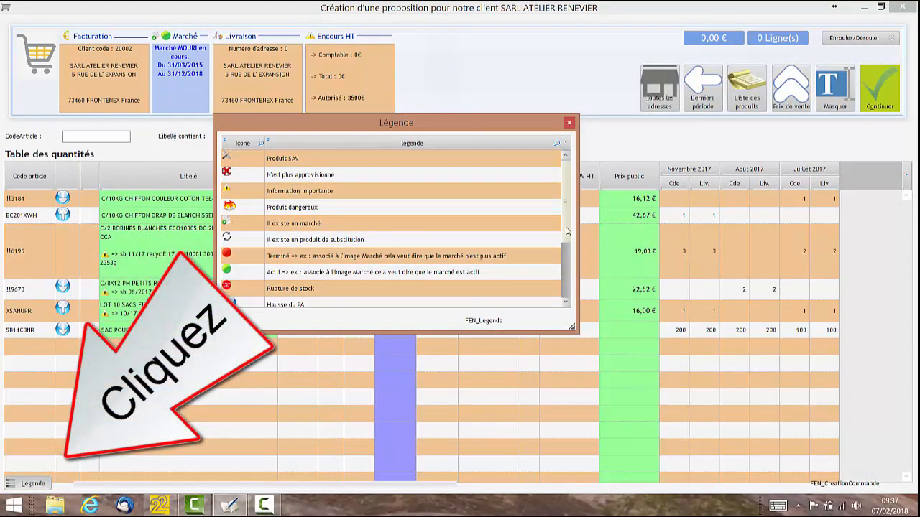
{"action": "scroll", "coordinate": [567, 230], "scroll_direction": "down", "scroll_amount": 2}
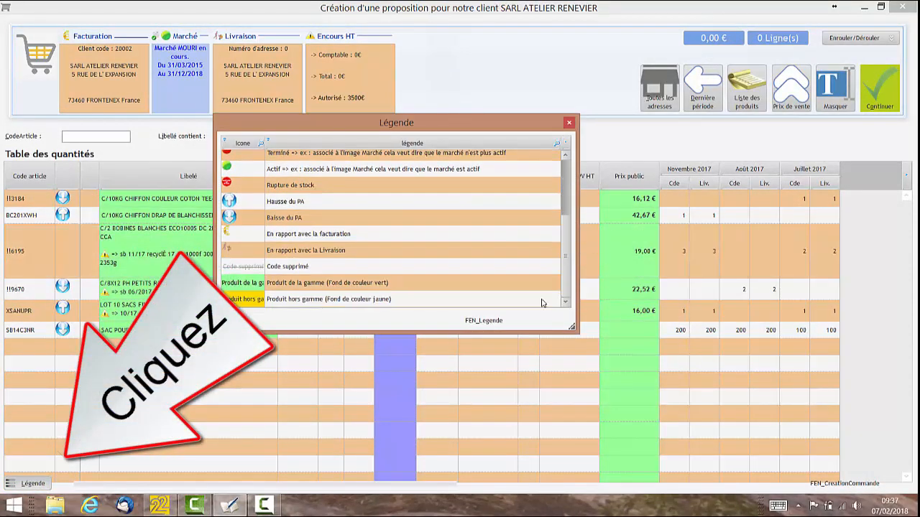
{"action": "left_click", "coordinate": [569, 123]}
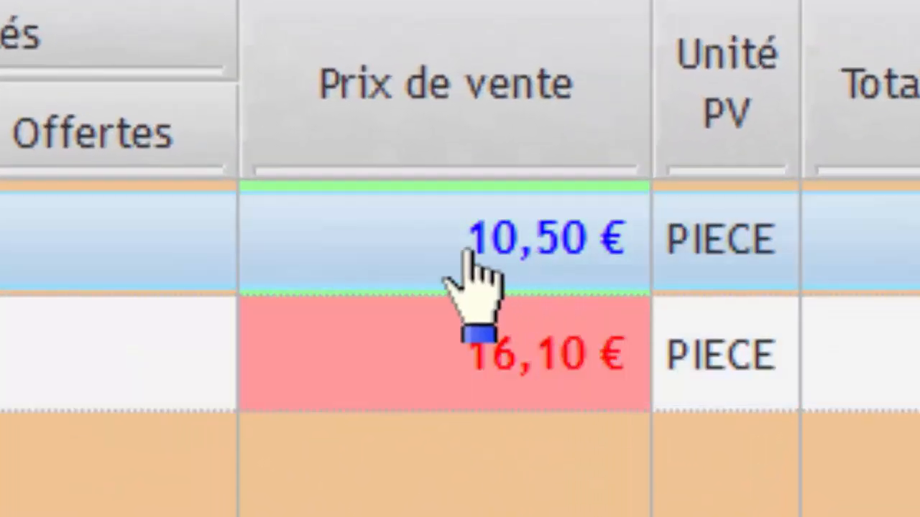
Open the comment entry for article !!3184, close it without a comment, and select article !!6195.
{"action": "mouse_move", "coordinate": [504, 269]}
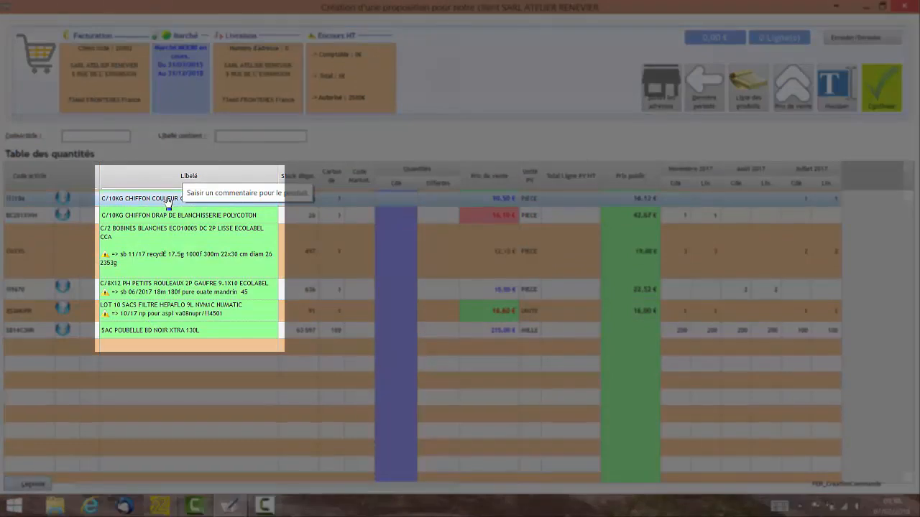
{"action": "left_click", "coordinate": [168, 200]}
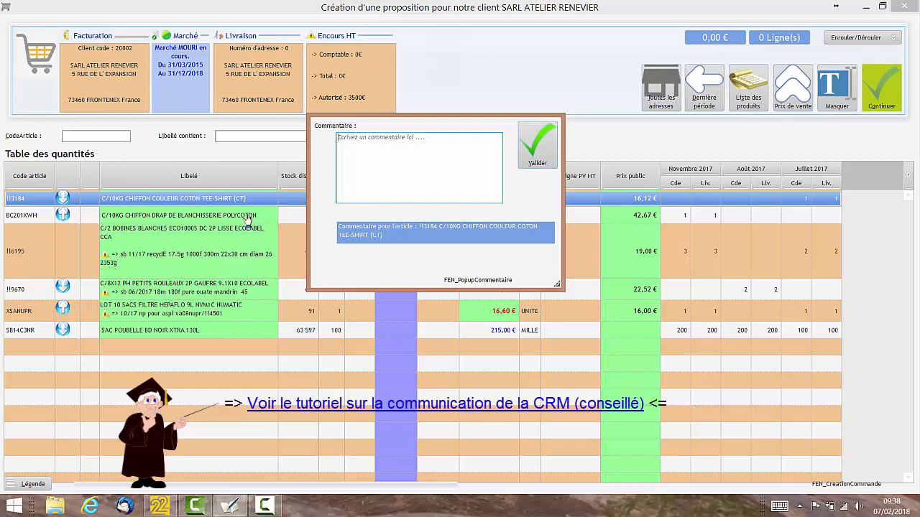
{"action": "left_click", "coordinate": [524, 86]}
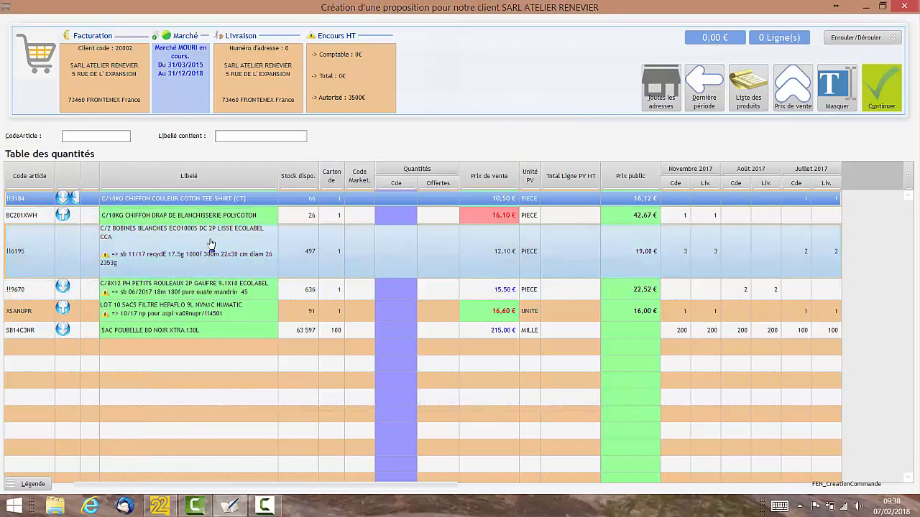
{"action": "left_click", "coordinate": [211, 244]}
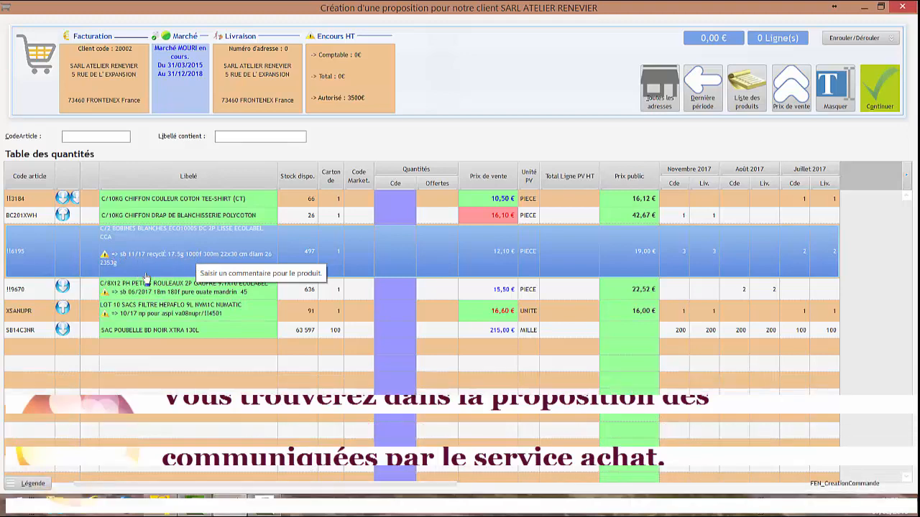
Check the stock of article BC201XWH across all agencies and close the stock list.
{"action": "left_click", "coordinate": [313, 215]}
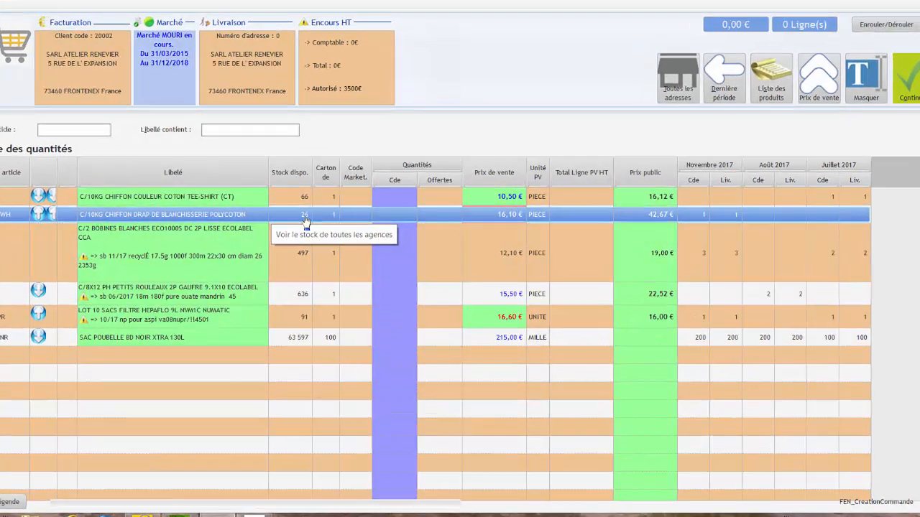
{"action": "left_click", "coordinate": [312, 223]}
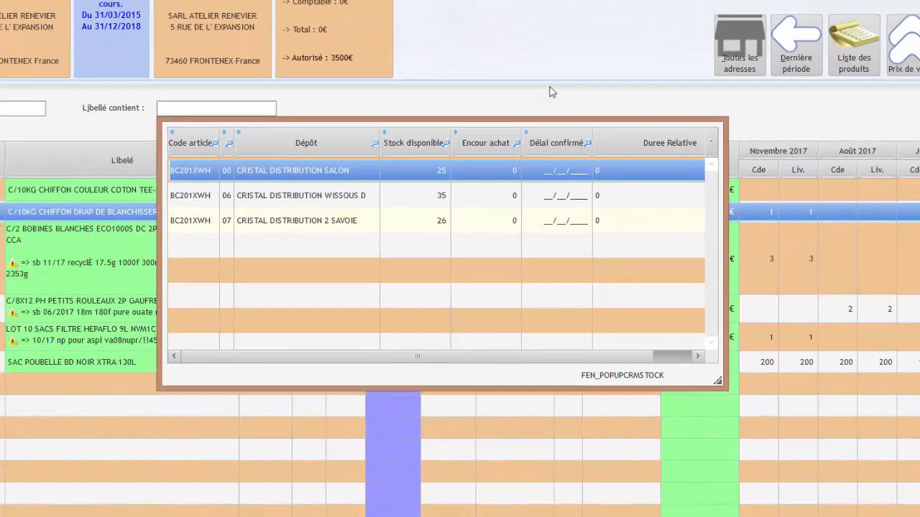
{"action": "left_click", "coordinate": [552, 92]}
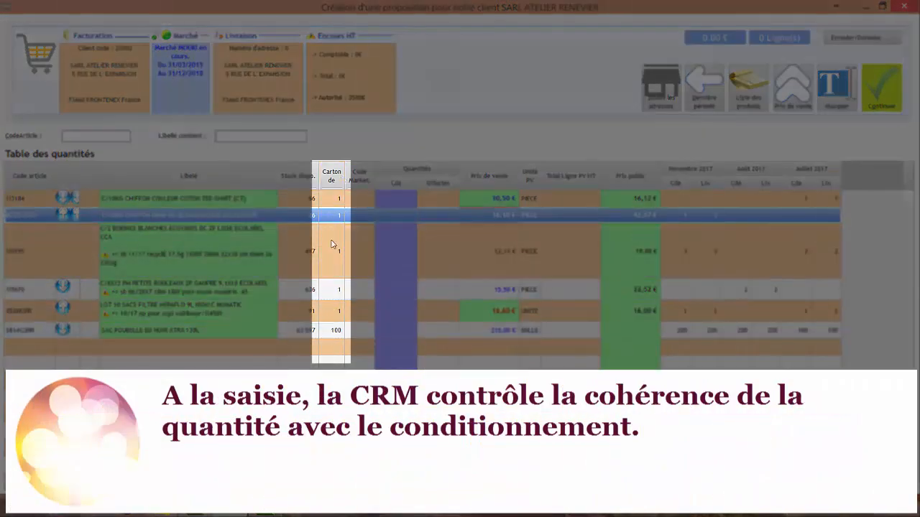
Select article SB14C3NR, then consult the marketing codes for article !!3184 and validate the list without choosing one.
{"action": "left_click", "coordinate": [337, 336]}
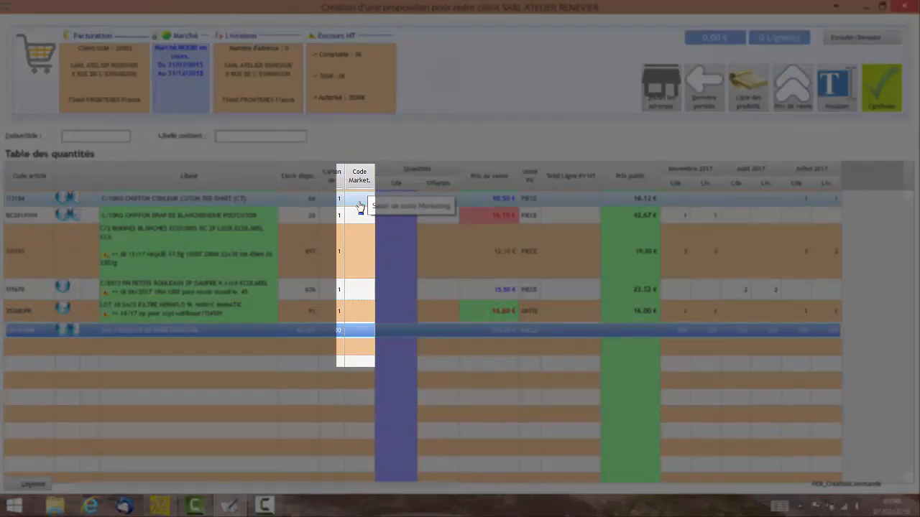
{"action": "left_click", "coordinate": [359, 206]}
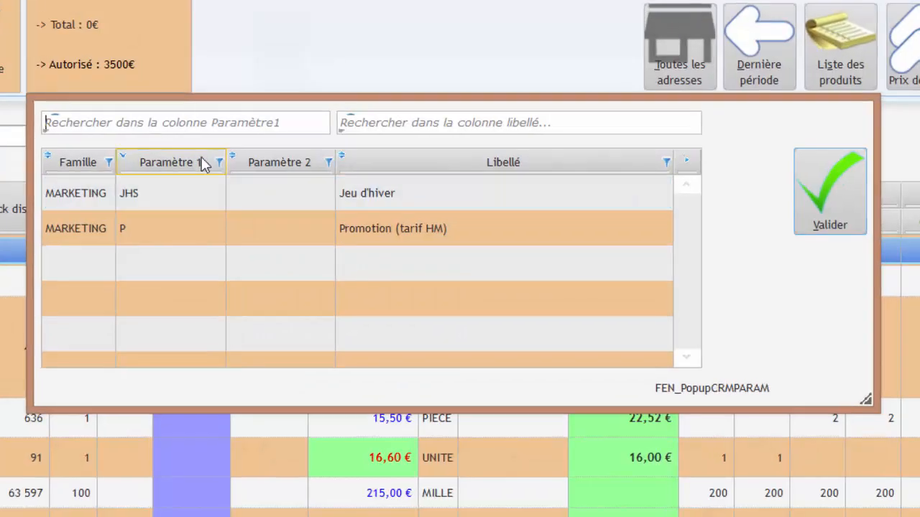
{"action": "left_click", "coordinate": [203, 164]}
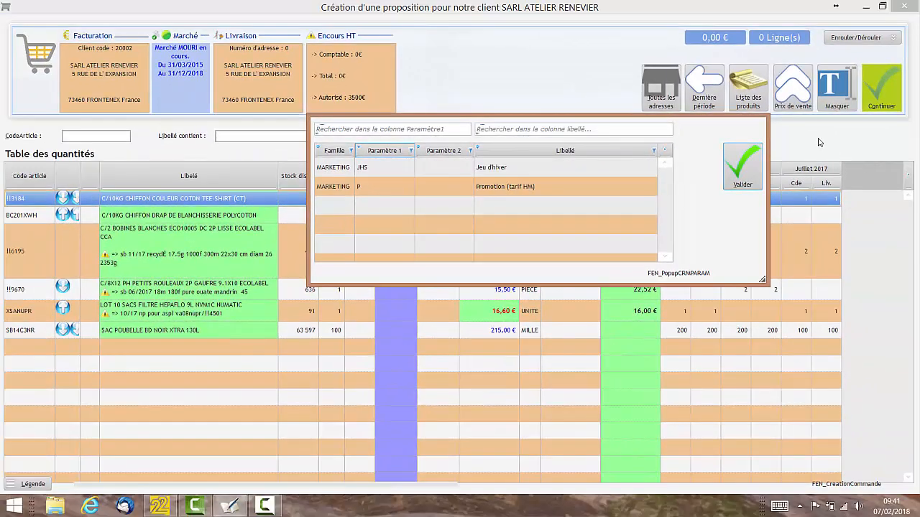
{"action": "left_click", "coordinate": [755, 161]}
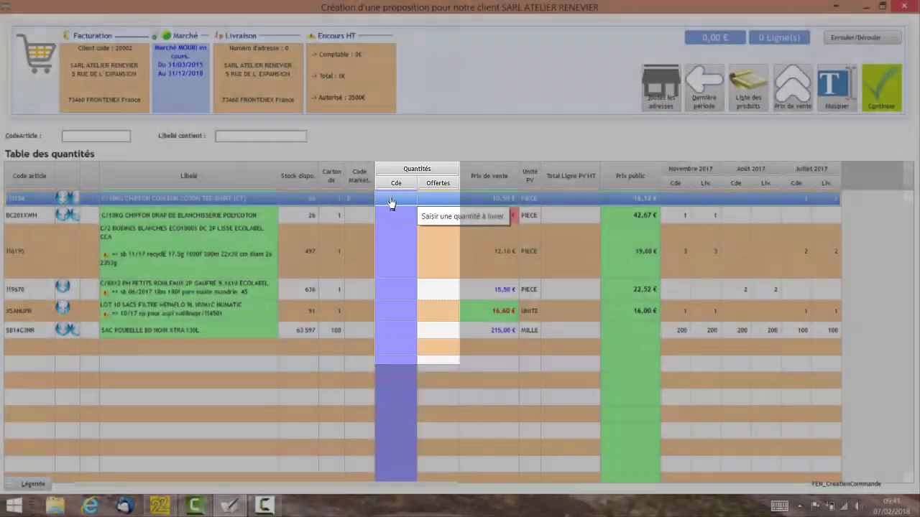
Open the ordered-quantity calculator for article !!3184 and cancel it without entering a quantity.
{"action": "left_click", "coordinate": [391, 202]}
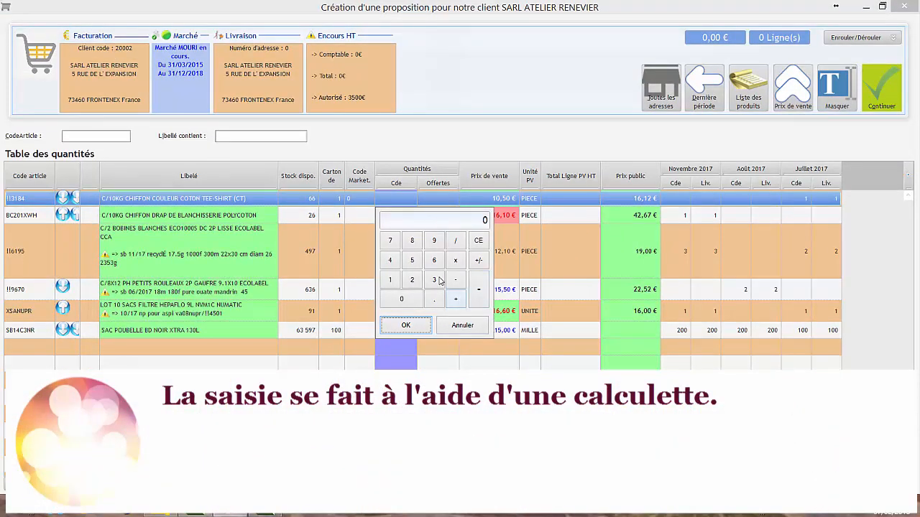
{"action": "left_click", "coordinate": [460, 326]}
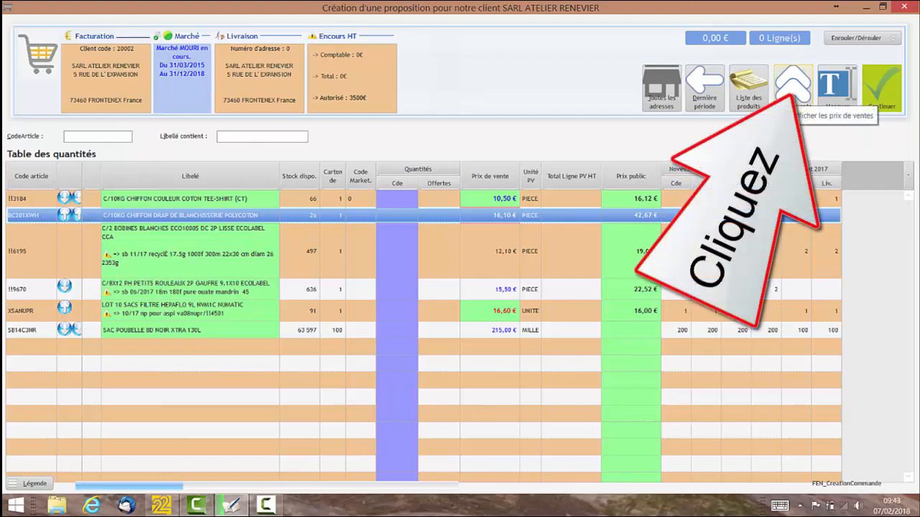
Alternate between the quantities and sale prices tables, ending on sale prices with the November, August and July 2017 columns in view.
{"action": "left_click", "coordinate": [792, 92]}
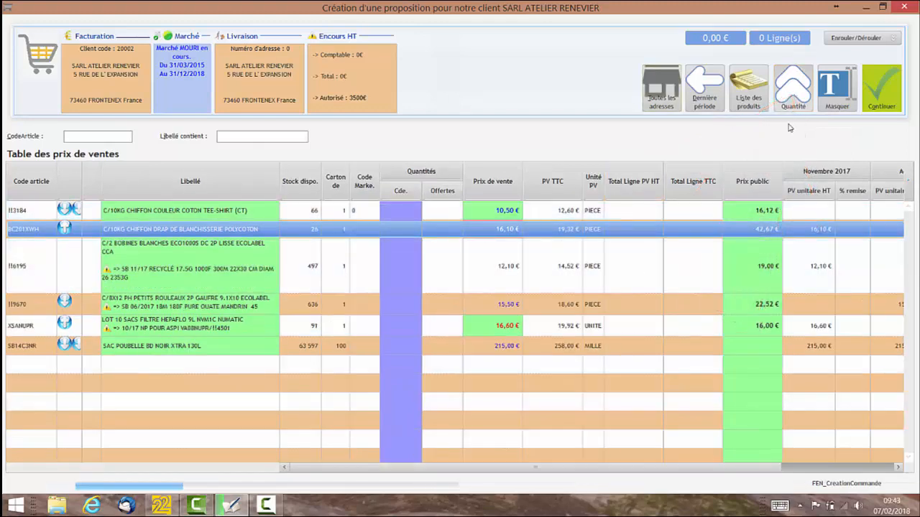
{"action": "left_click", "coordinate": [798, 90]}
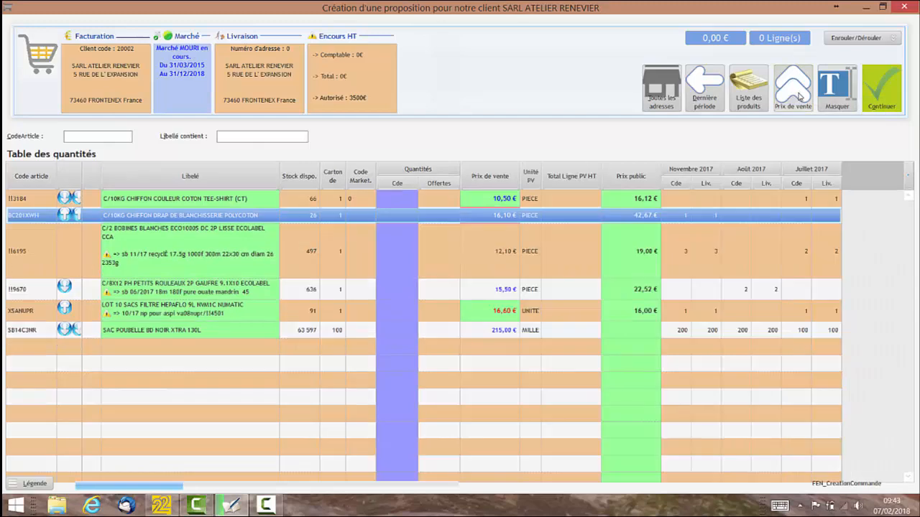
{"action": "left_click", "coordinate": [797, 90]}
{"action": "left_click", "coordinate": [793, 98]}
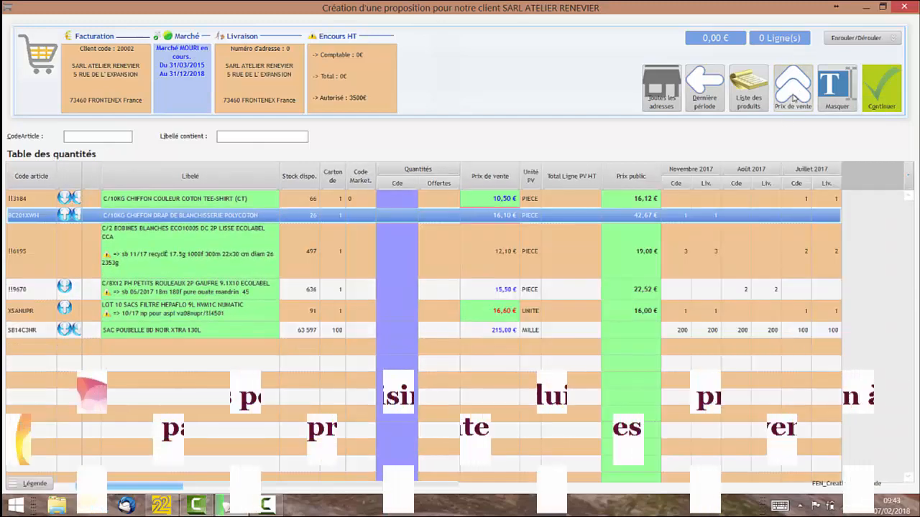
{"action": "left_click", "coordinate": [794, 98]}
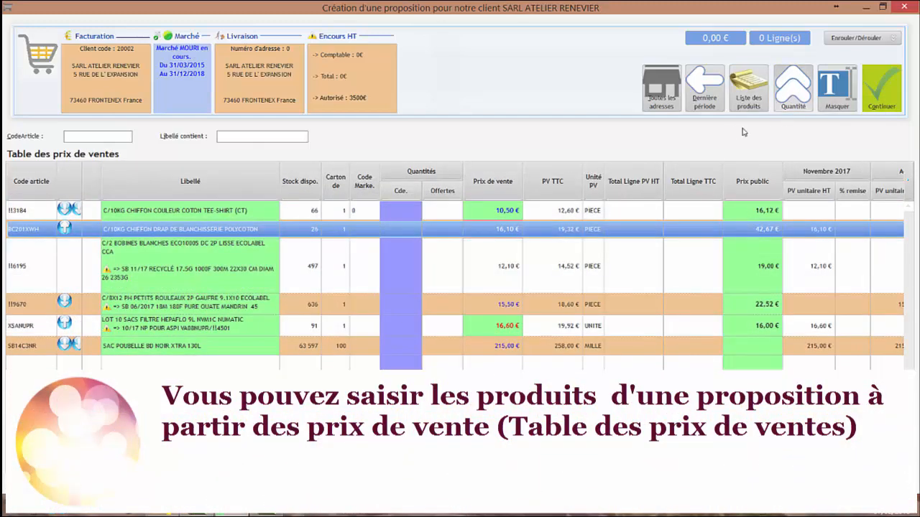
{"action": "left_click", "coordinate": [787, 93]}
{"action": "left_click", "coordinate": [799, 72]}
{"action": "scroll", "coordinate": [592, 266], "scroll_direction": "right", "scroll_amount": 3}
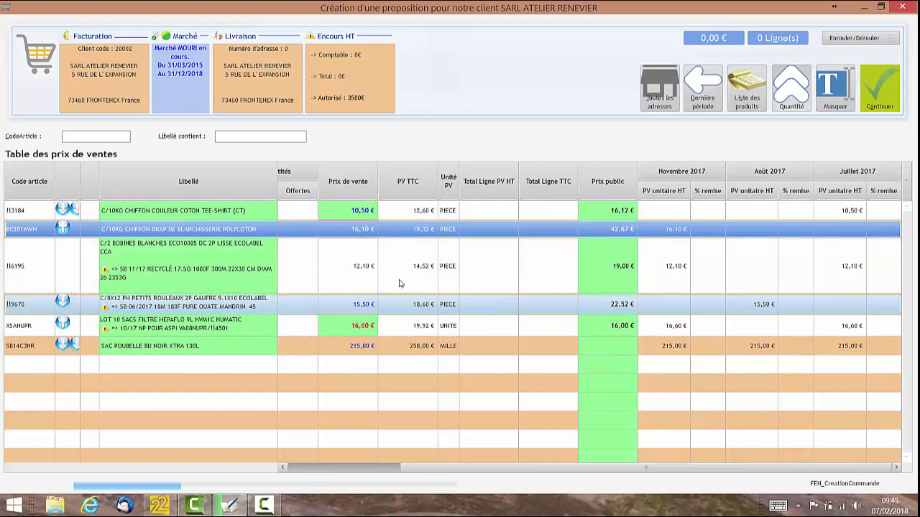
Display the table of cost prices and margins, examine its columns, and return to the quantities table.
{"action": "left_click", "coordinate": [38, 60]}
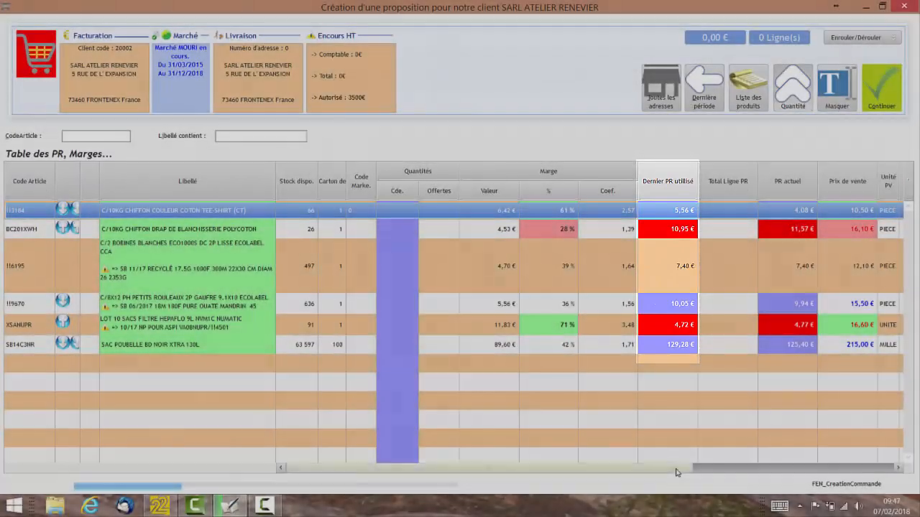
{"action": "left_click_drag", "start_coordinate": [676, 470], "coordinate": [883, 475]}
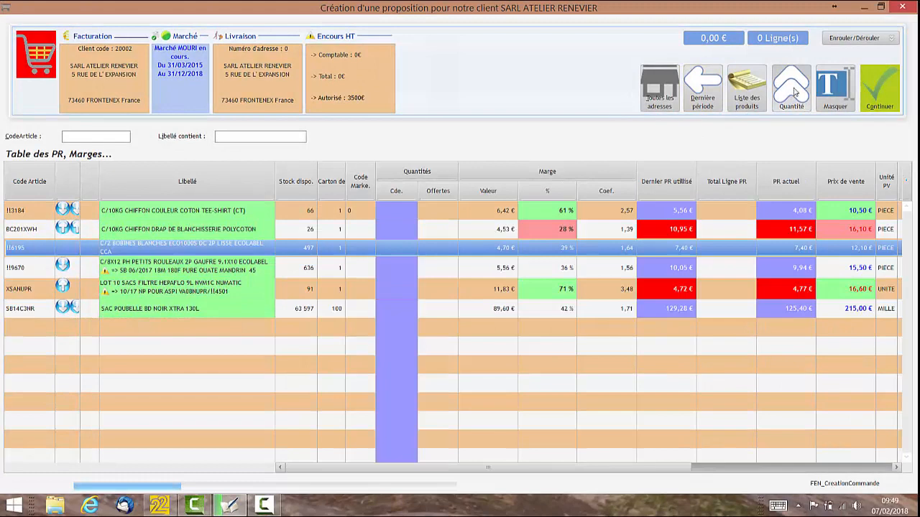
{"action": "left_click", "coordinate": [794, 91]}
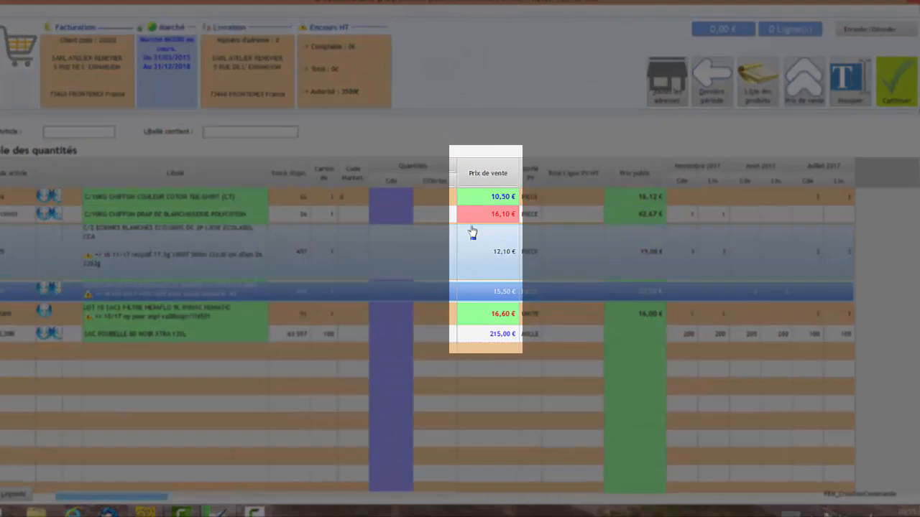
Examine the sale price colours in the quantities table, compare them with the margins in the cost price table, and return to quantities.
{"action": "mouse_move", "coordinate": [475, 204]}
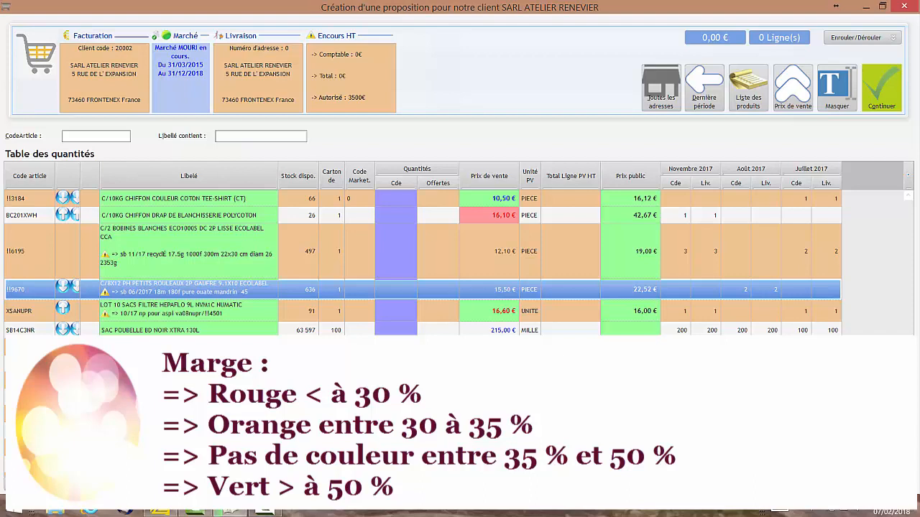
{"action": "mouse_move", "coordinate": [483, 202]}
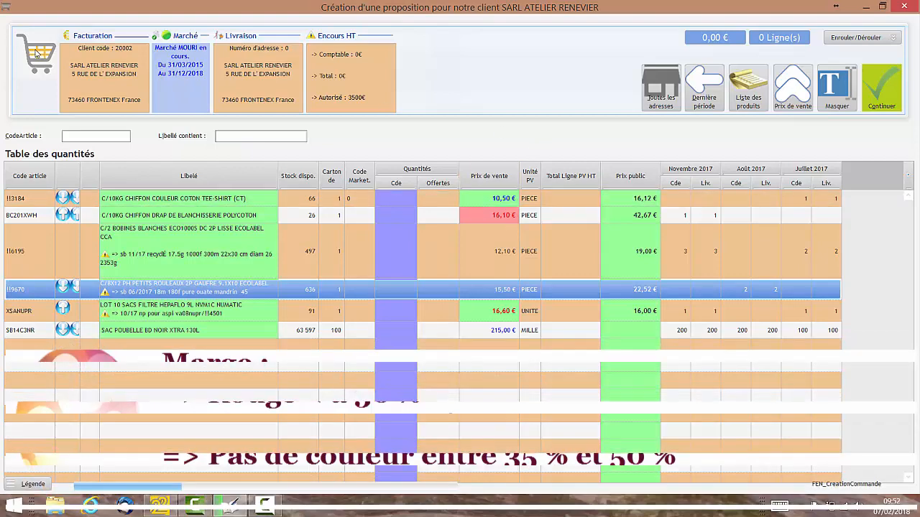
{"action": "left_click", "coordinate": [36, 53]}
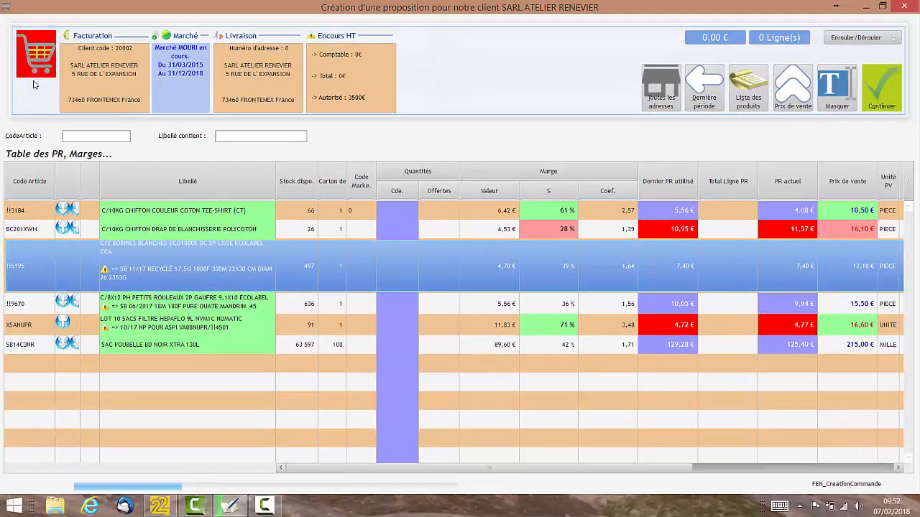
{"action": "left_click", "coordinate": [33, 85]}
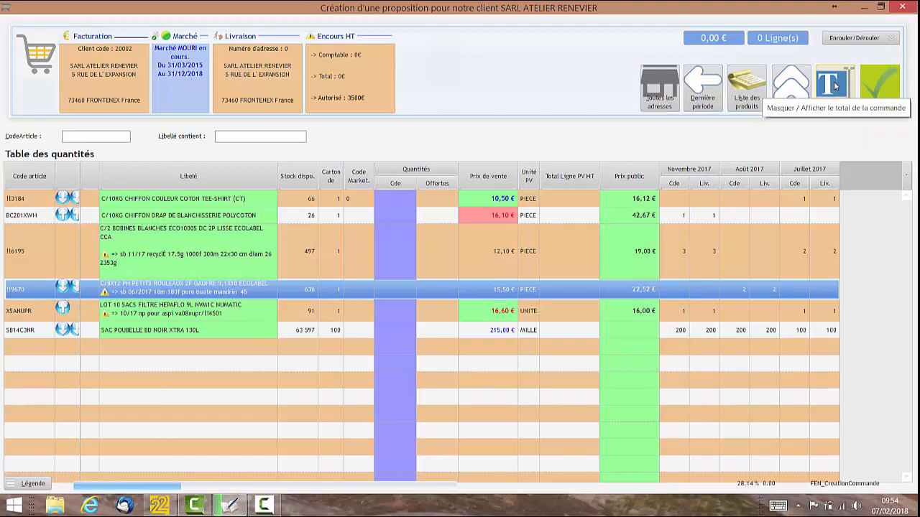
Toggle the order total's display off and on, and collapse and re-expand the client information header.
{"action": "left_click", "coordinate": [835, 86]}
{"action": "left_click", "coordinate": [835, 85]}
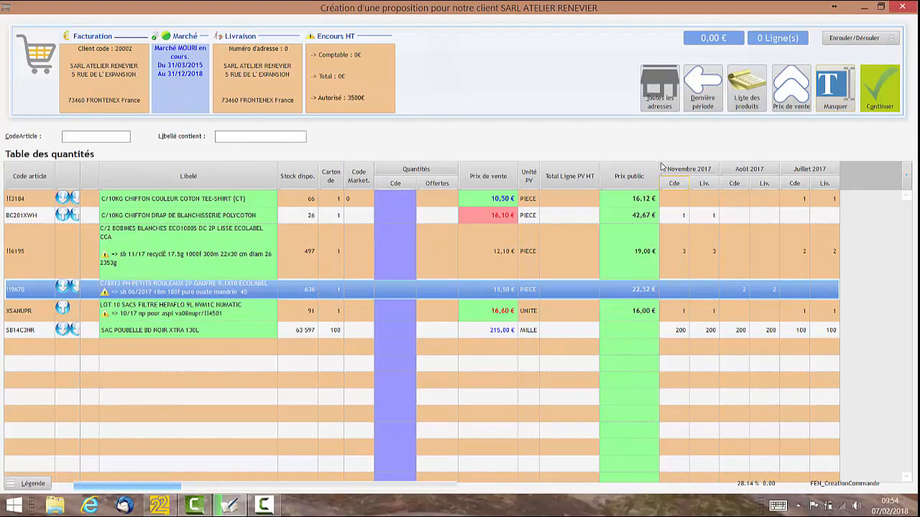
{"action": "left_click", "coordinate": [865, 41]}
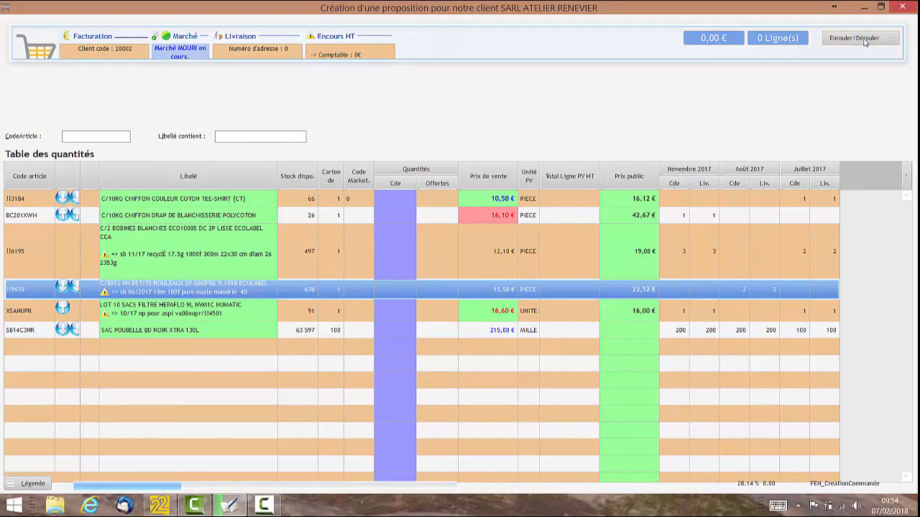
{"action": "left_click", "coordinate": [865, 41]}
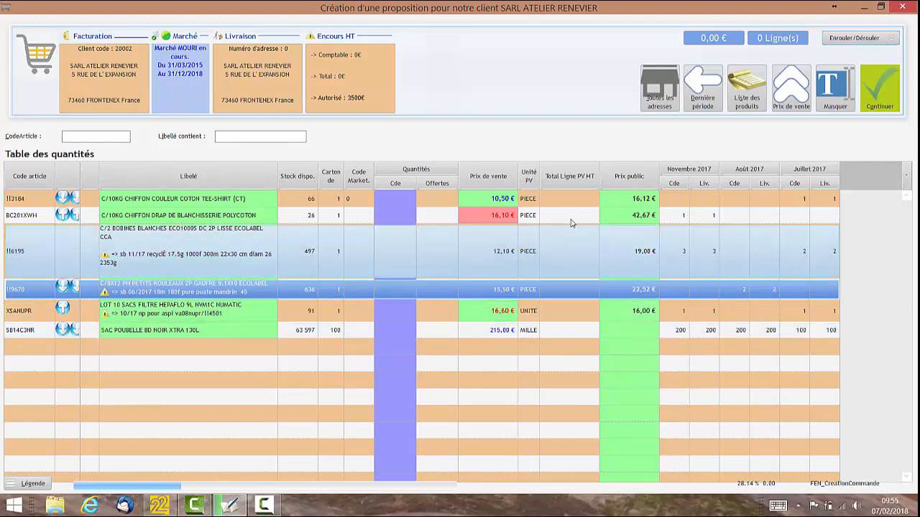
Go through the sale prices table and the cost price and margin table, and finish on the quantities table.
{"action": "left_click", "coordinate": [794, 104]}
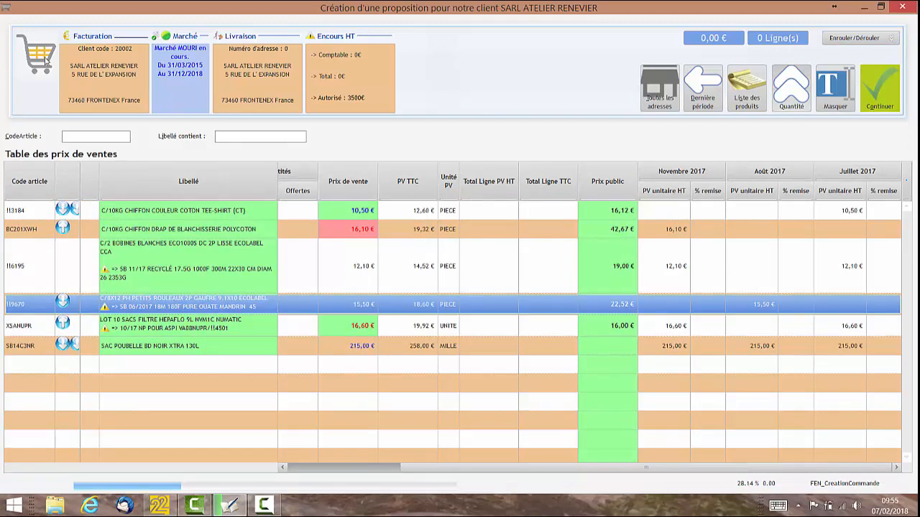
{"action": "left_click", "coordinate": [45, 62]}
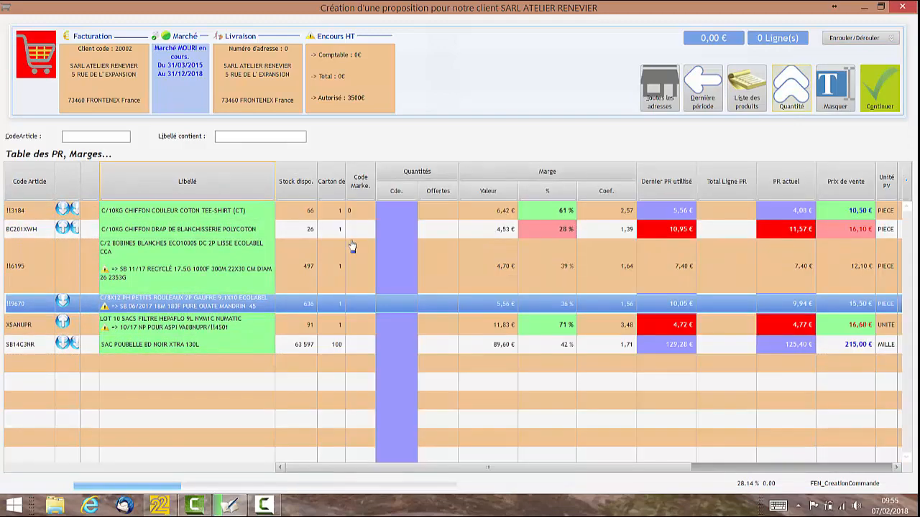
{"action": "left_click", "coordinate": [791, 103]}
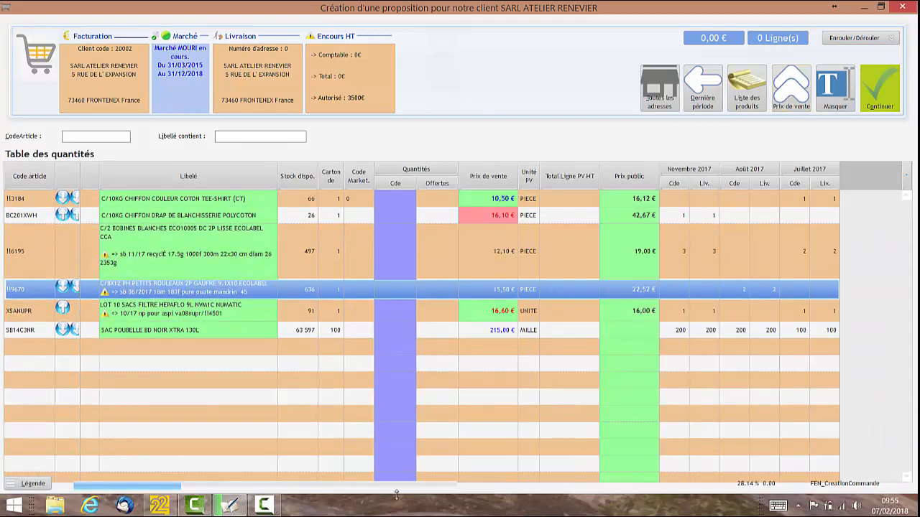